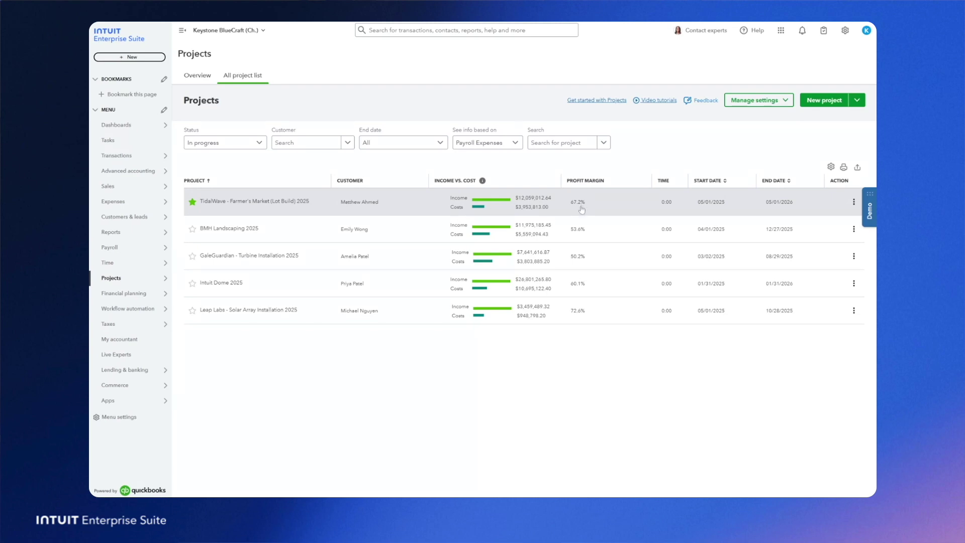
Open the TidalWave - Farmer's Market (Lot Build) 2025 project and review its profitability forecast, transactions and time activity.
click(529, 207)
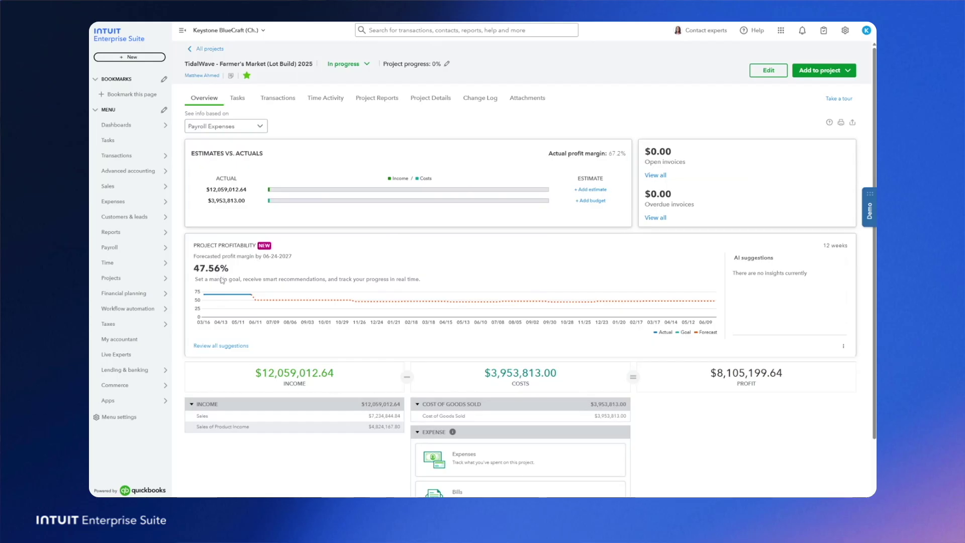
mouse_move(257, 300)
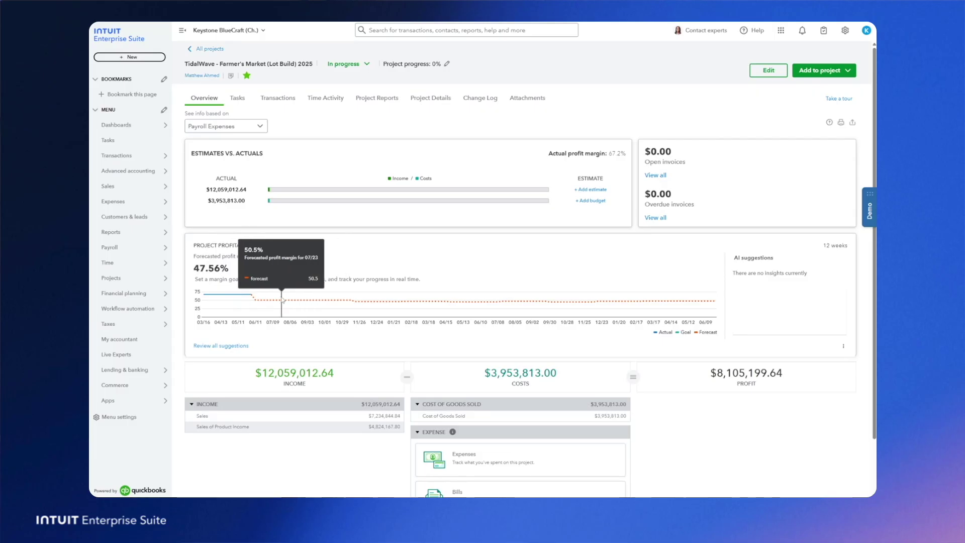
click(289, 102)
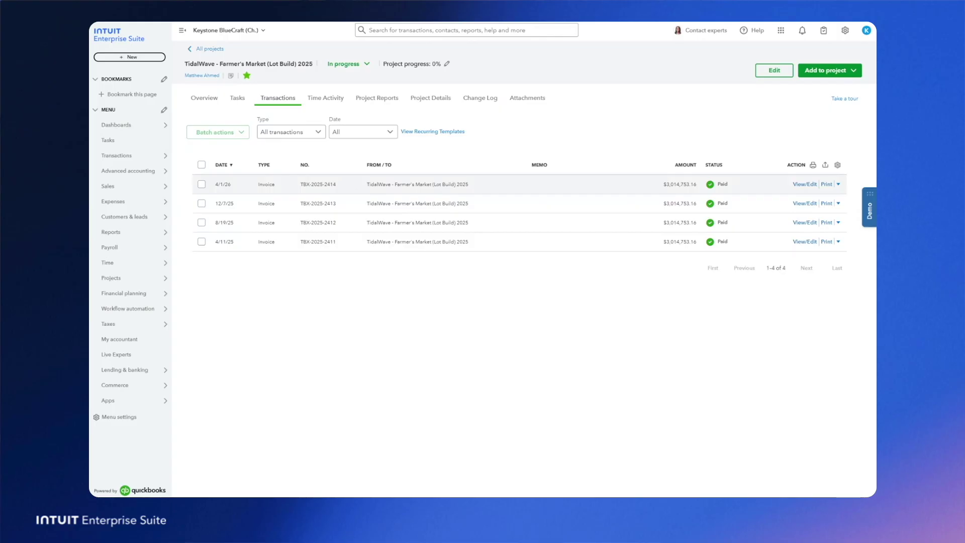
click(332, 99)
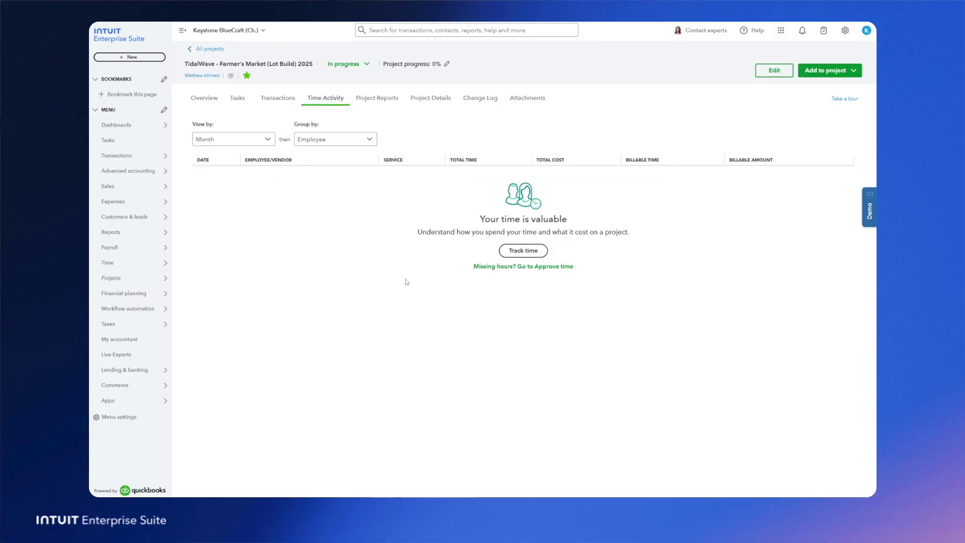
Examine the project reports available for the TidalWave project and for all projects.
click(380, 102)
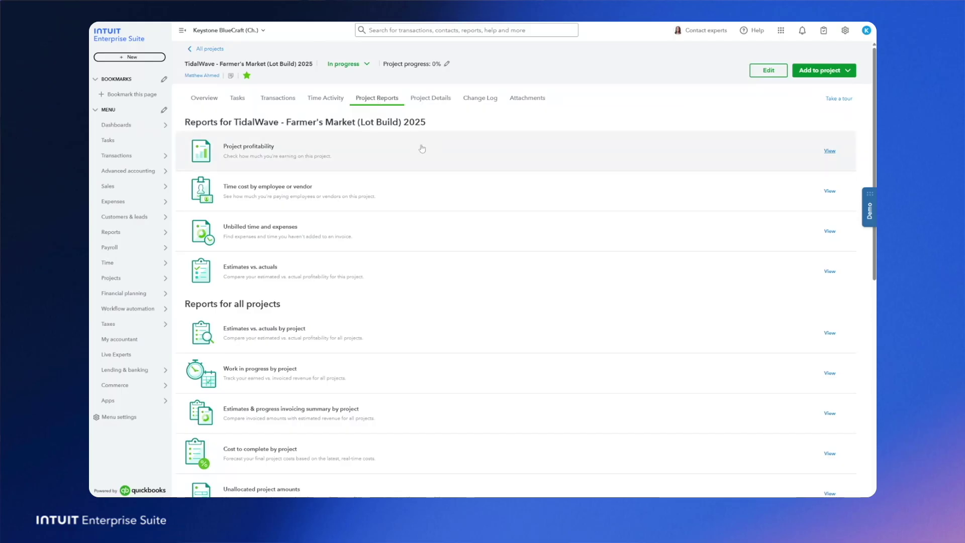
scroll(423, 149, down, 5)
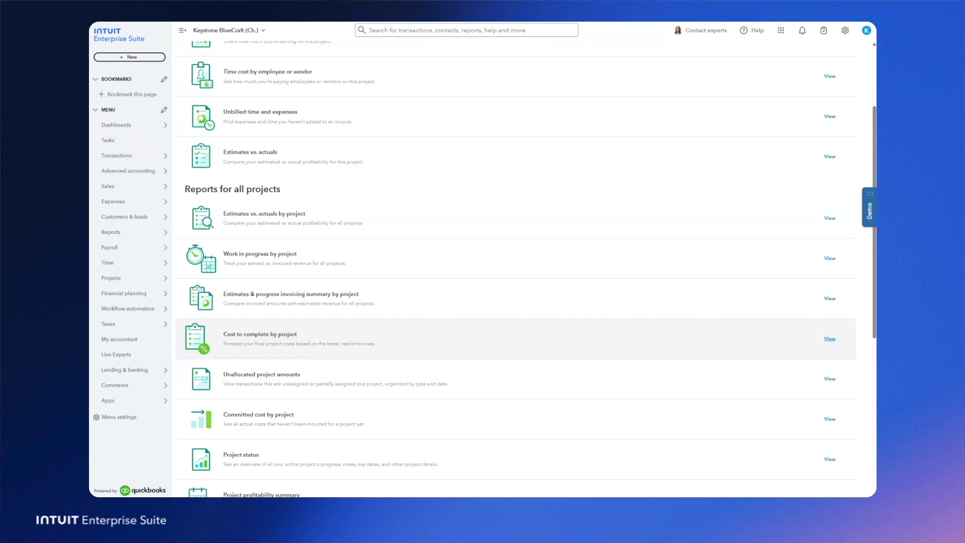
scroll(325, 322, down, 4)
scroll(326, 322, down, 1)
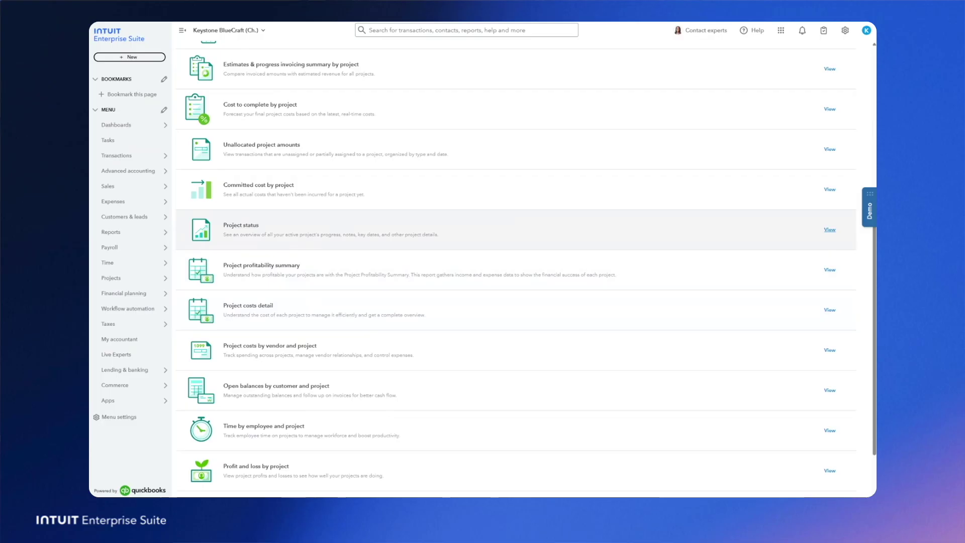
scroll(282, 249, up, 8)
scroll(282, 249, up, 1)
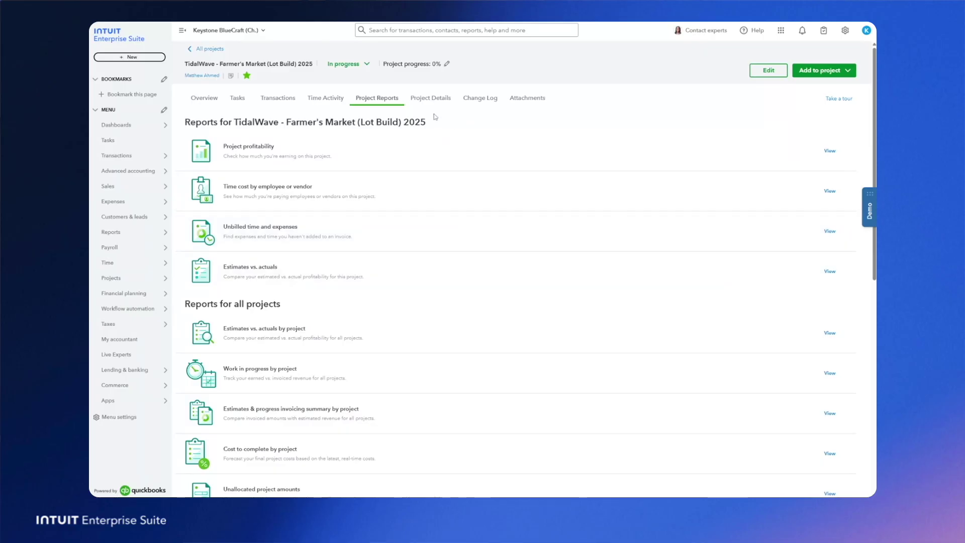
Check the change logs of the TidalWave and BMH Landscaping 2025 projects and return to the project list.
click(481, 101)
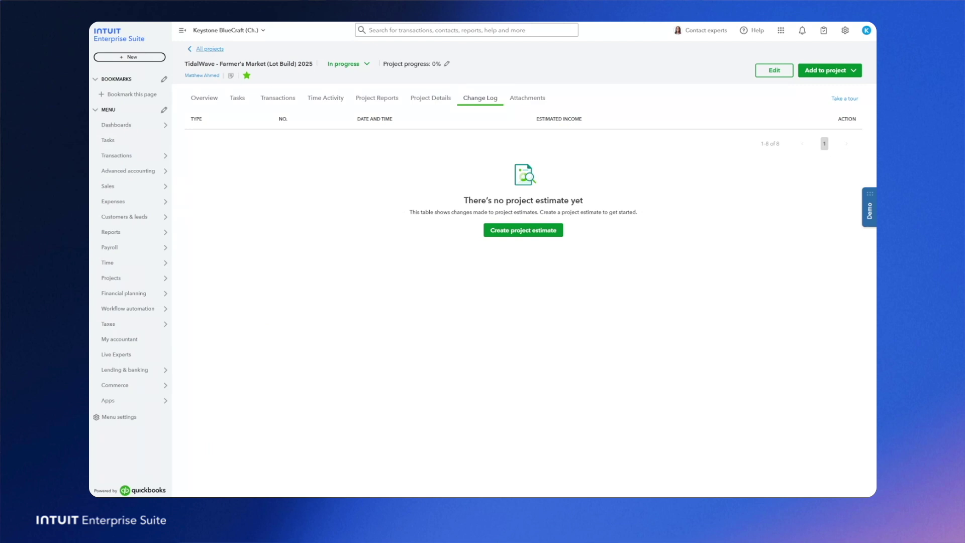
click(209, 49)
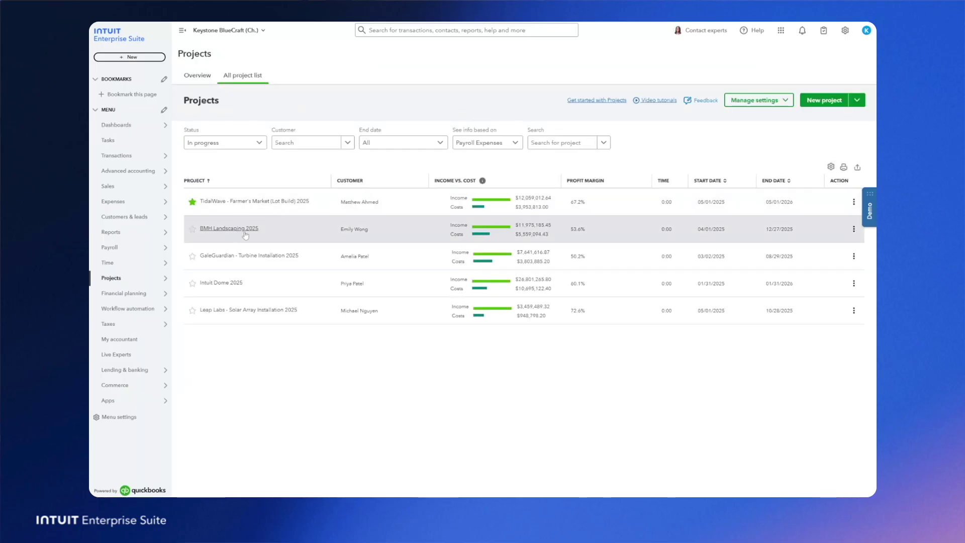
click(250, 233)
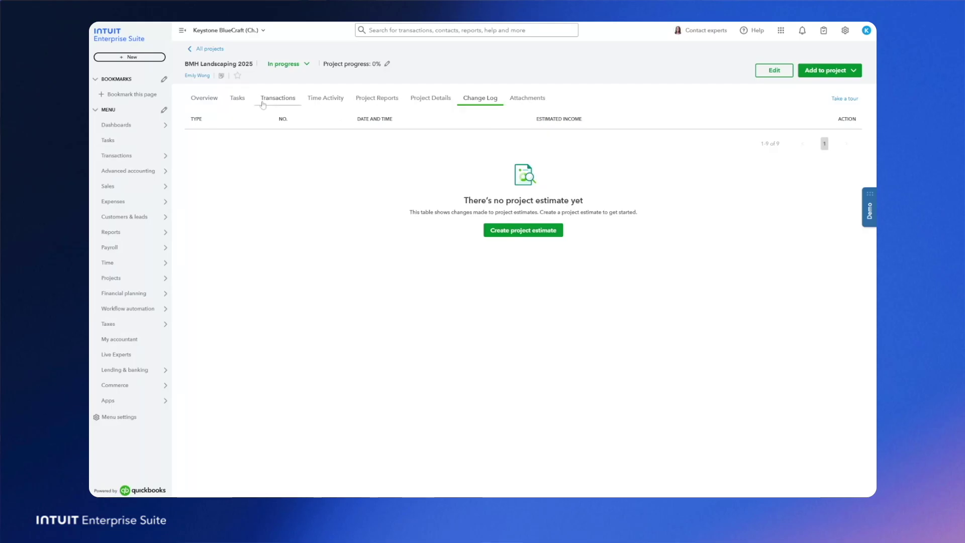
click(203, 49)
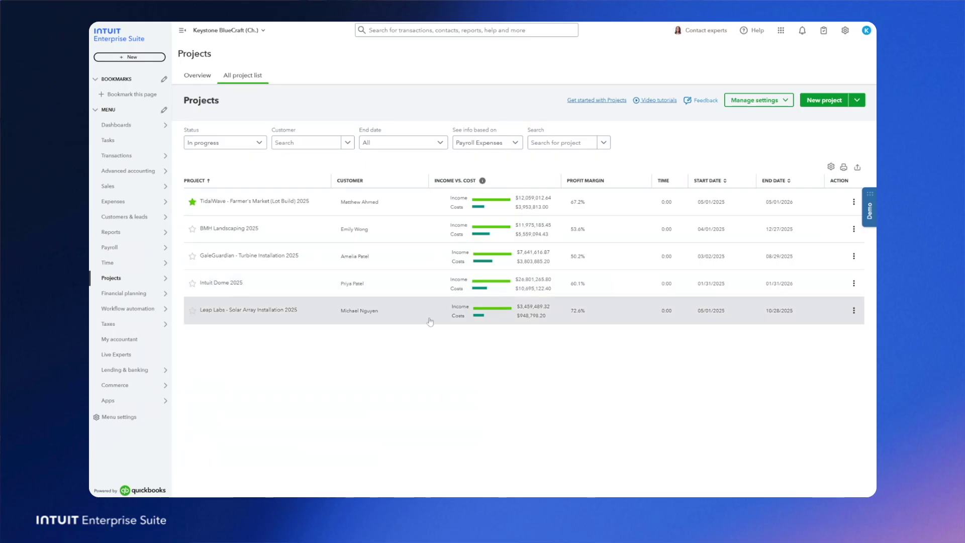
Open the forecasts in Financial planning and examine the net income chart's April 2025 actuals and June 2025 forecast.
click(122, 297)
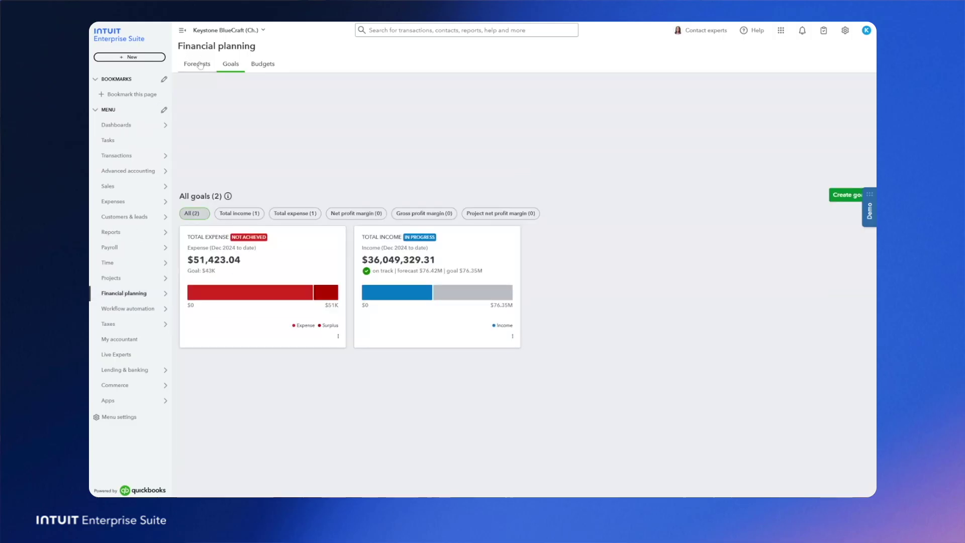
click(197, 65)
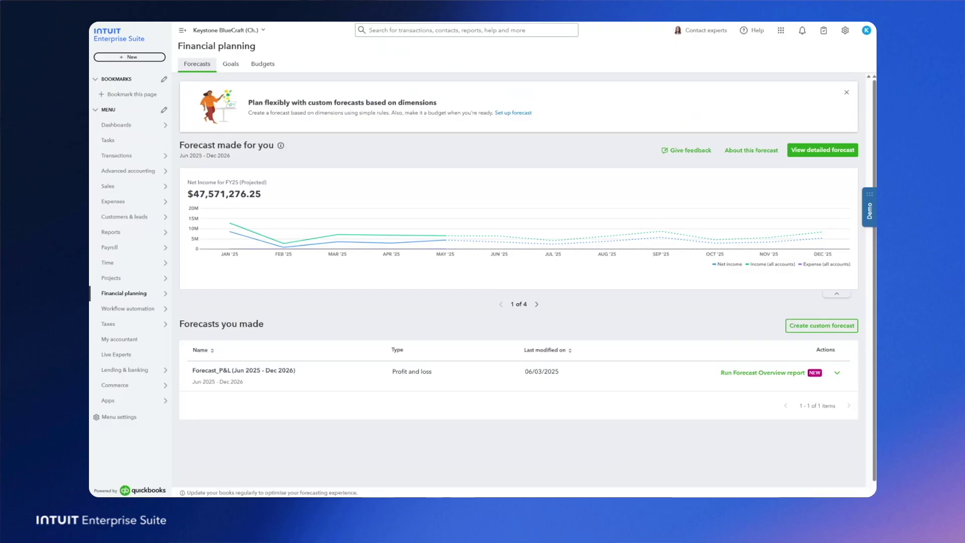
scroll(390, 181, down, 1)
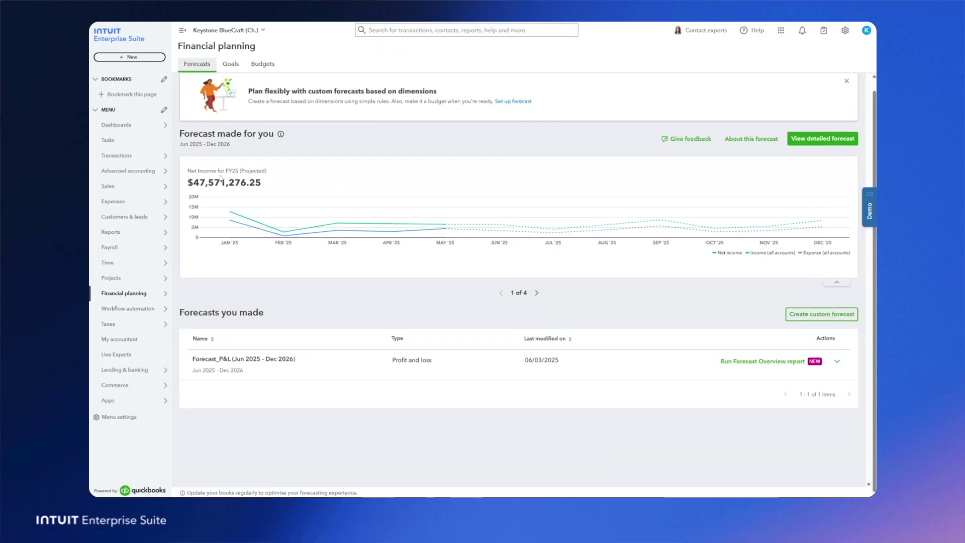
mouse_move(407, 225)
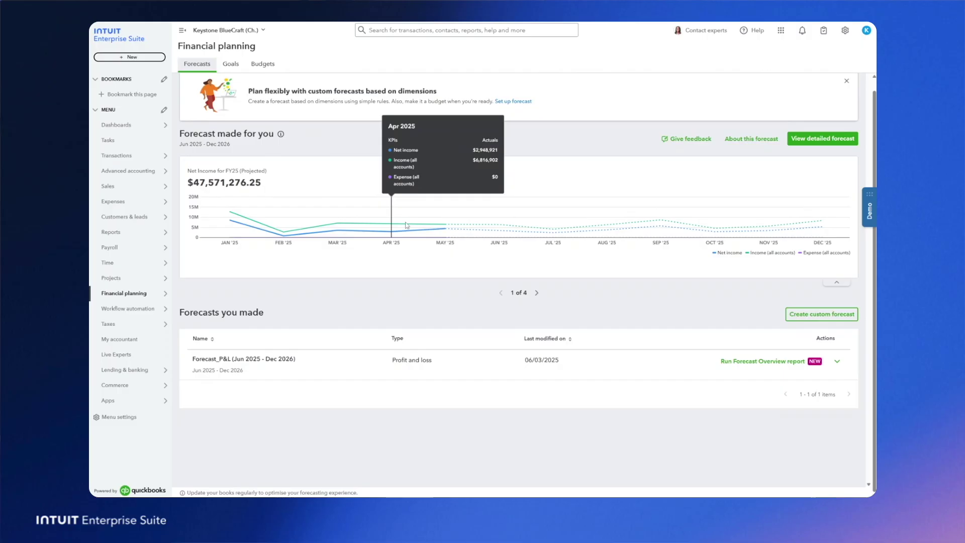
mouse_move(513, 232)
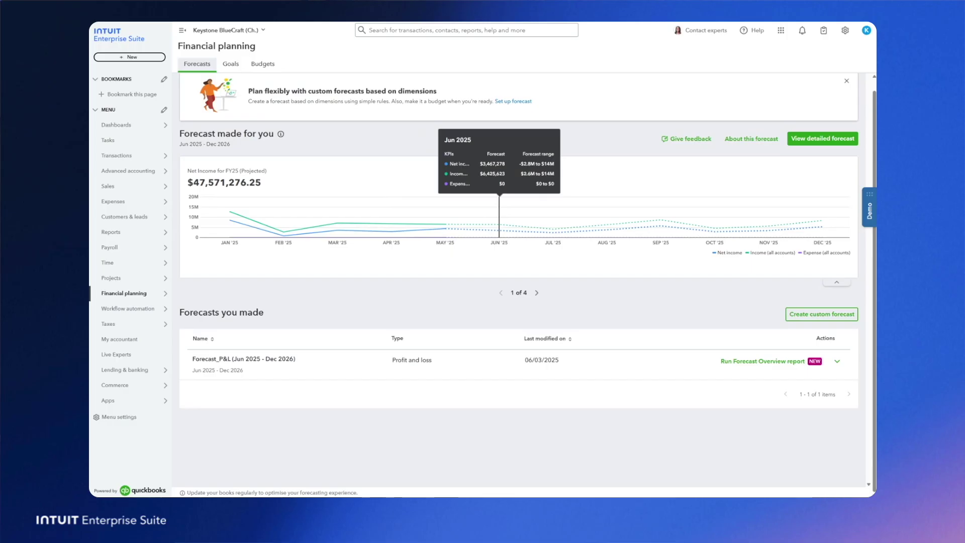
Start a custom forecast, check what the Subdivided format offers, and set the forecast format to Consolidated.
click(824, 315)
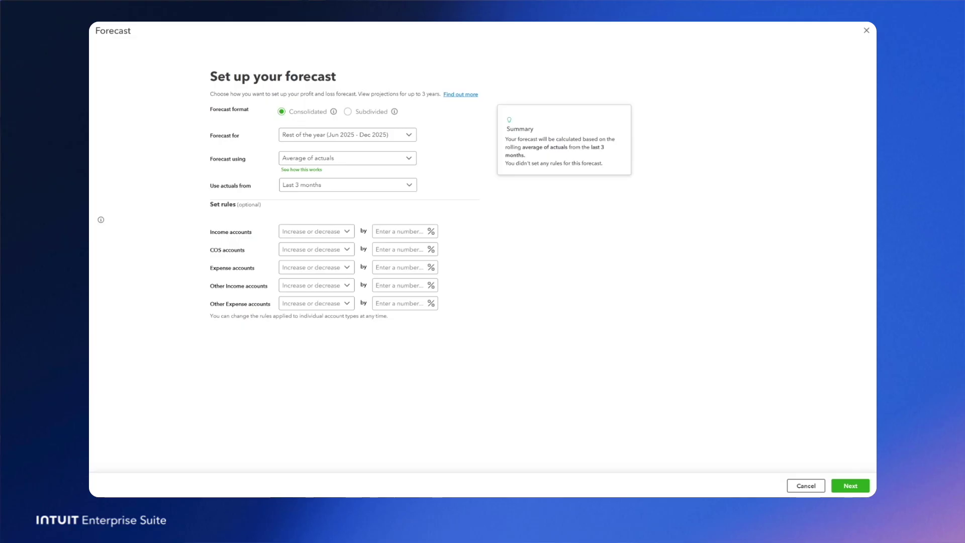
click(377, 112)
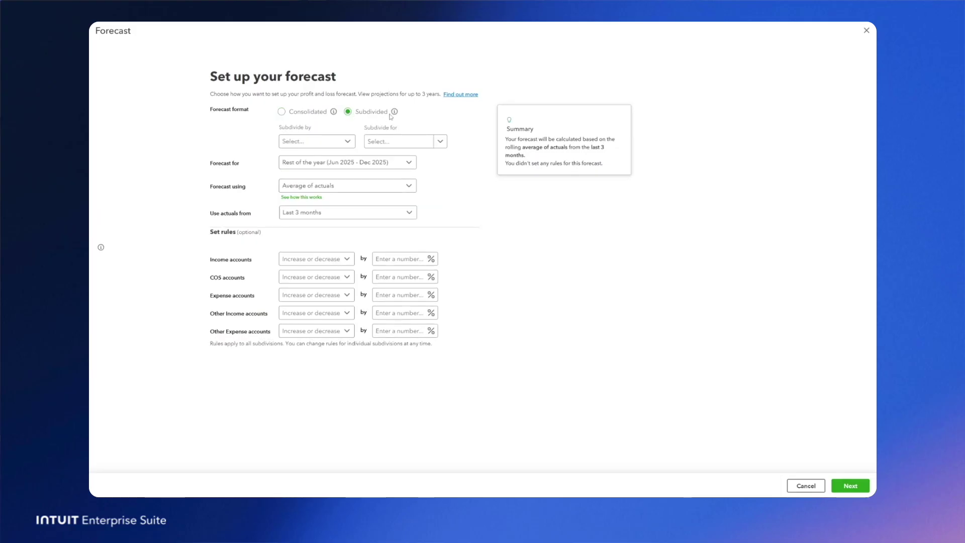
mouse_move(395, 114)
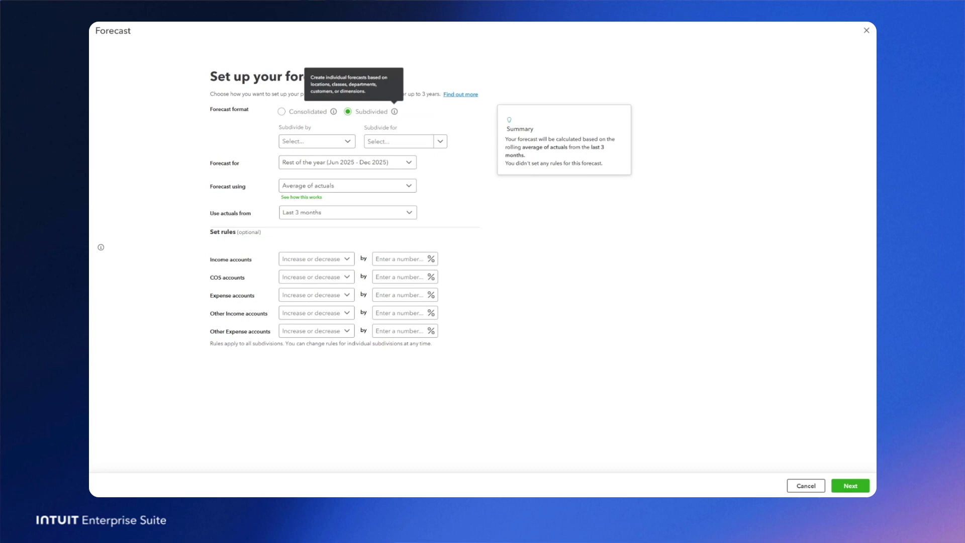
click(282, 112)
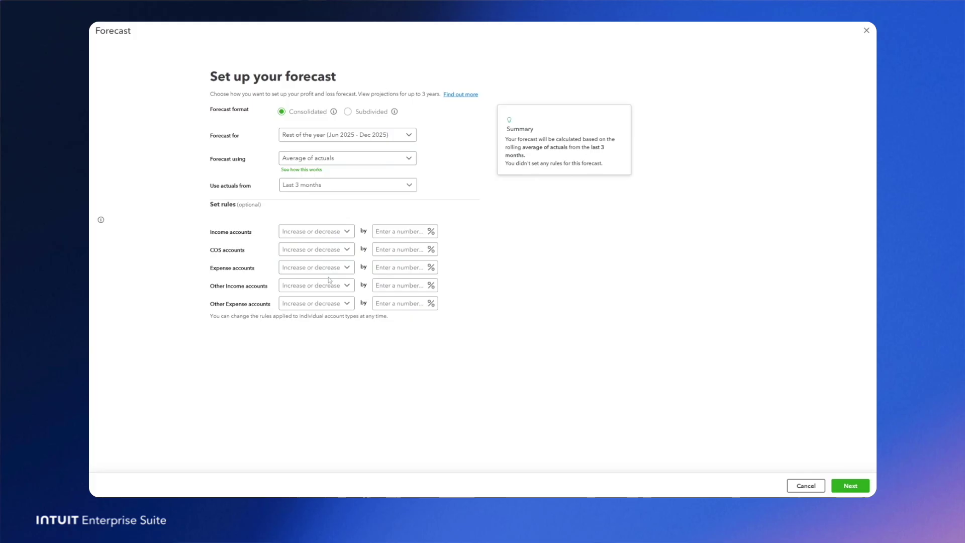
Review the choices for the forecast basis and the actuals period without changing either setting.
click(328, 162)
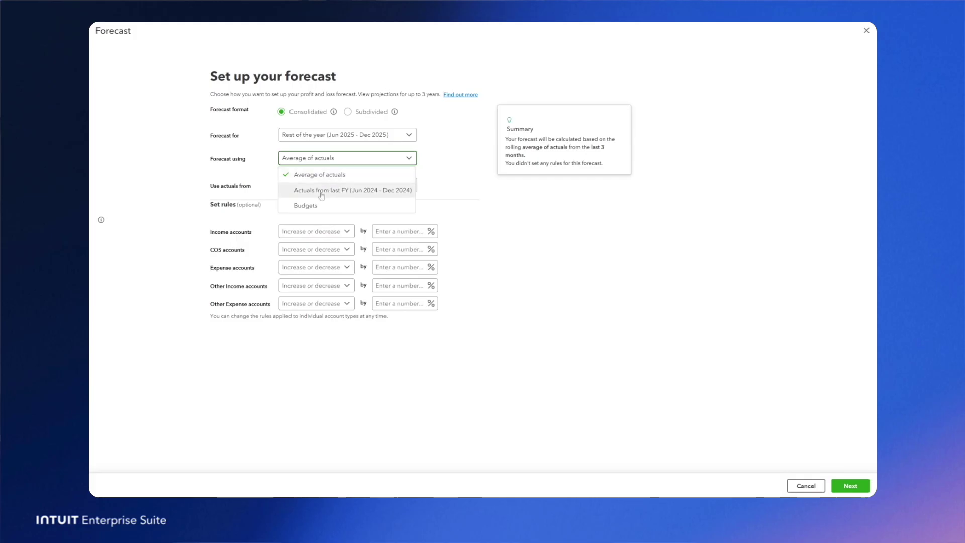
click(443, 169)
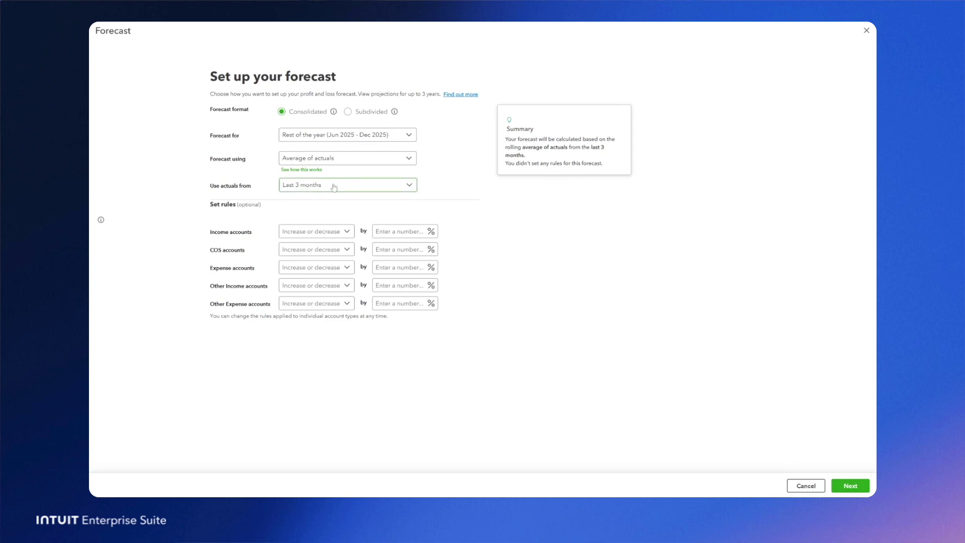
click(294, 191)
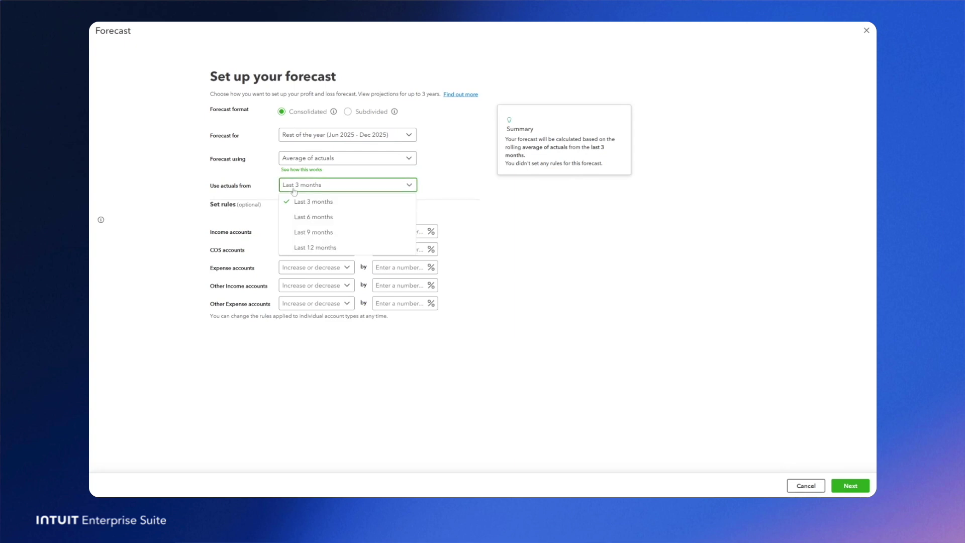
click(451, 182)
Add a forecast rule that increases the income accounts by 18%.
click(304, 232)
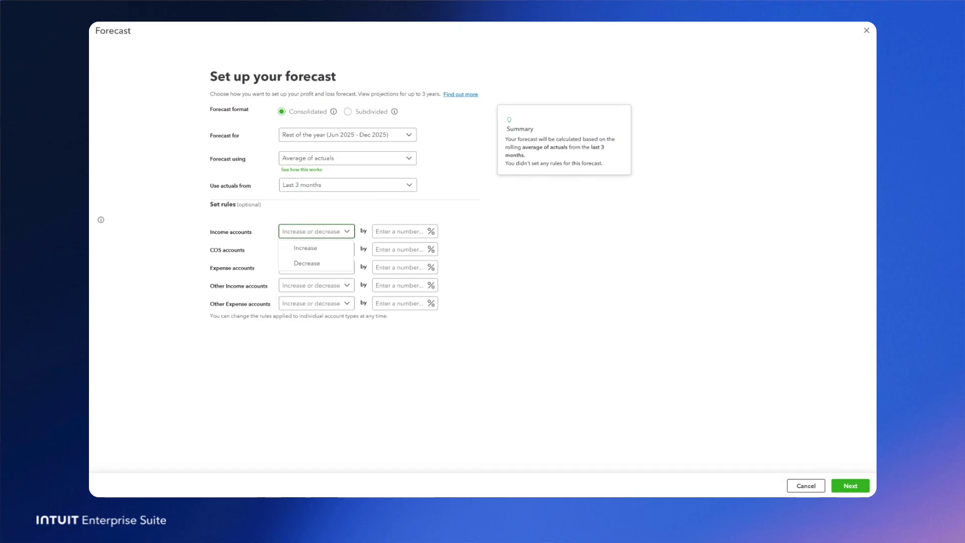
click(308, 248)
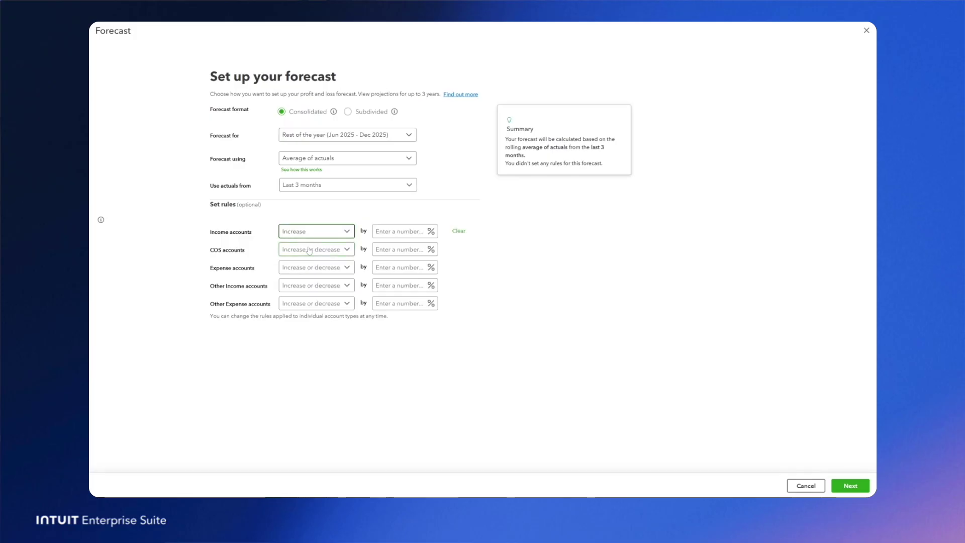
click(390, 231)
text(18)
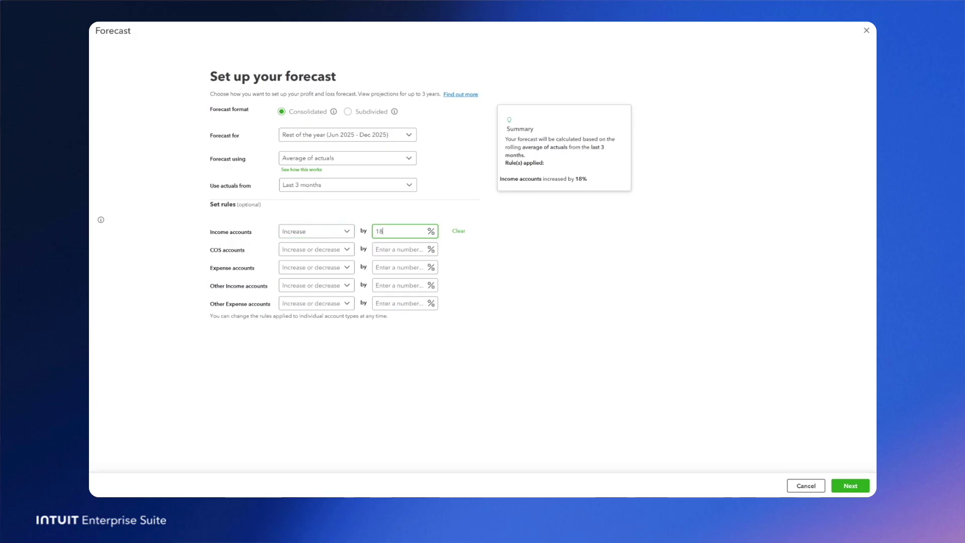
Add a forecast rule that increases the COS accounts by 10%.
click(343, 252)
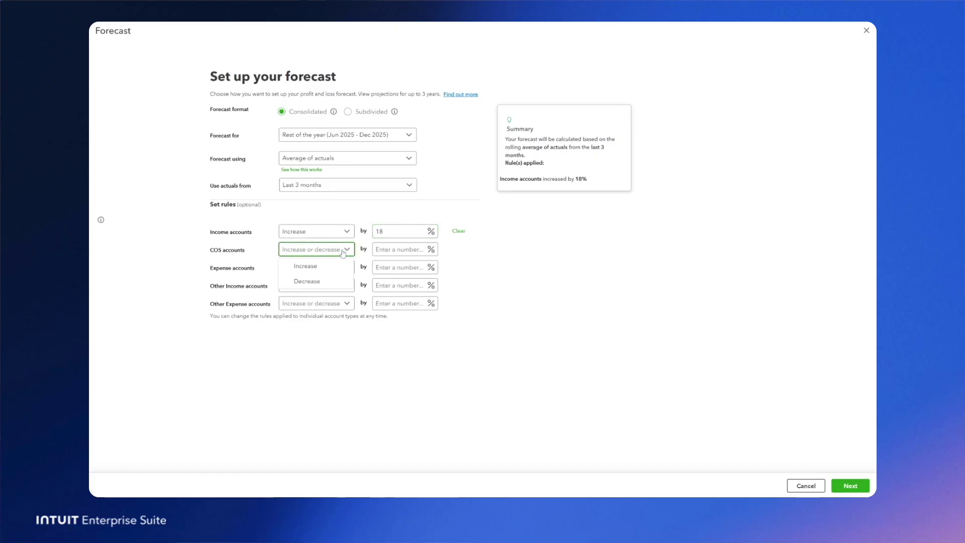
click(305, 266)
click(400, 249)
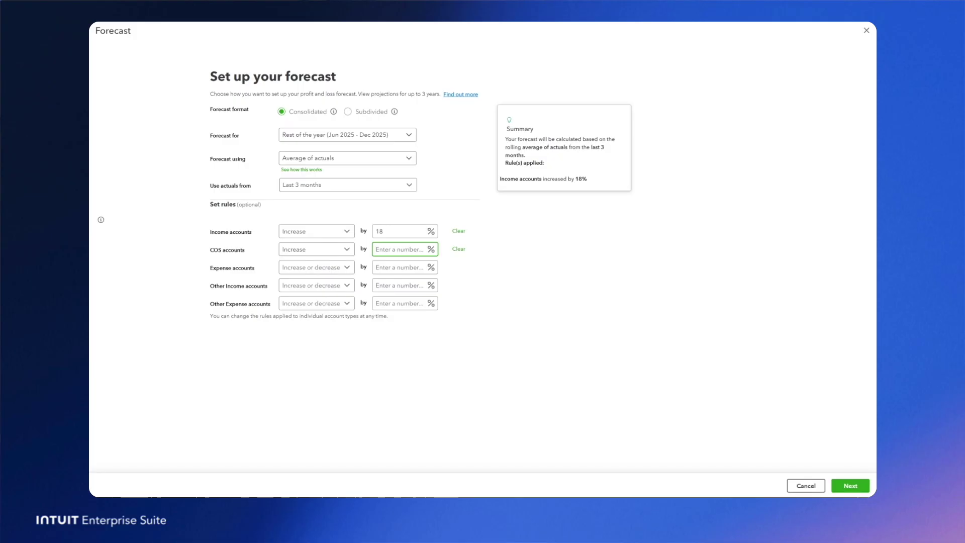
text(10)
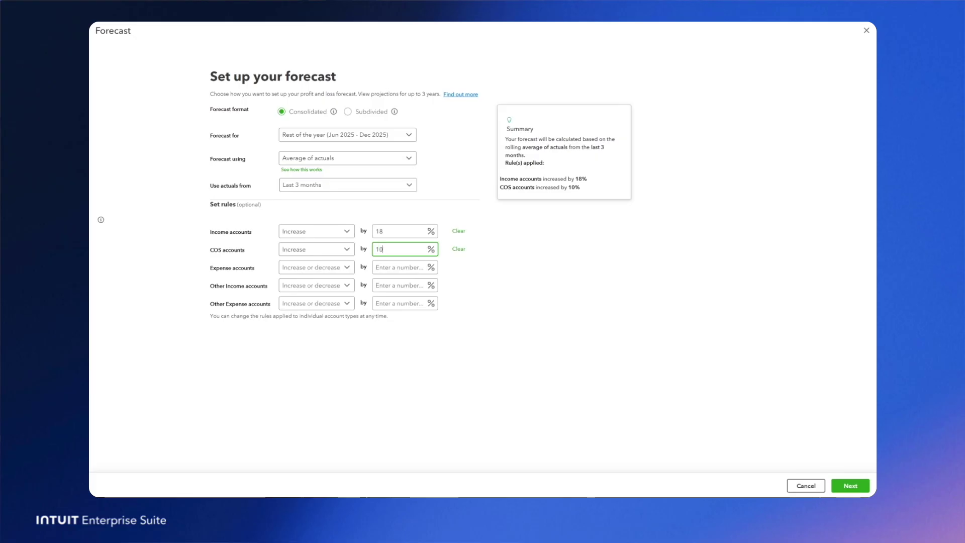
Add a forecast rule that decreases the expense accounts by 3%.
click(347, 268)
click(307, 299)
key(Tab)
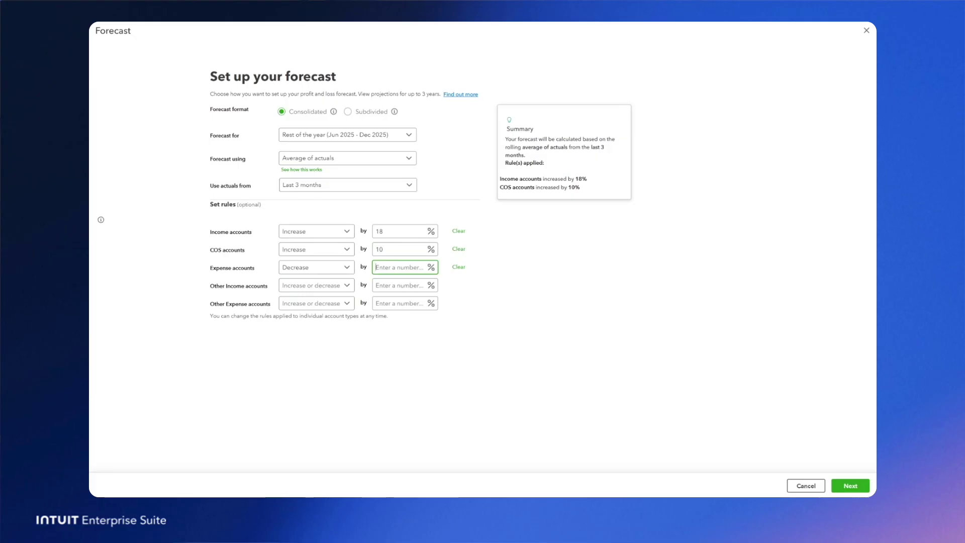
text(3)
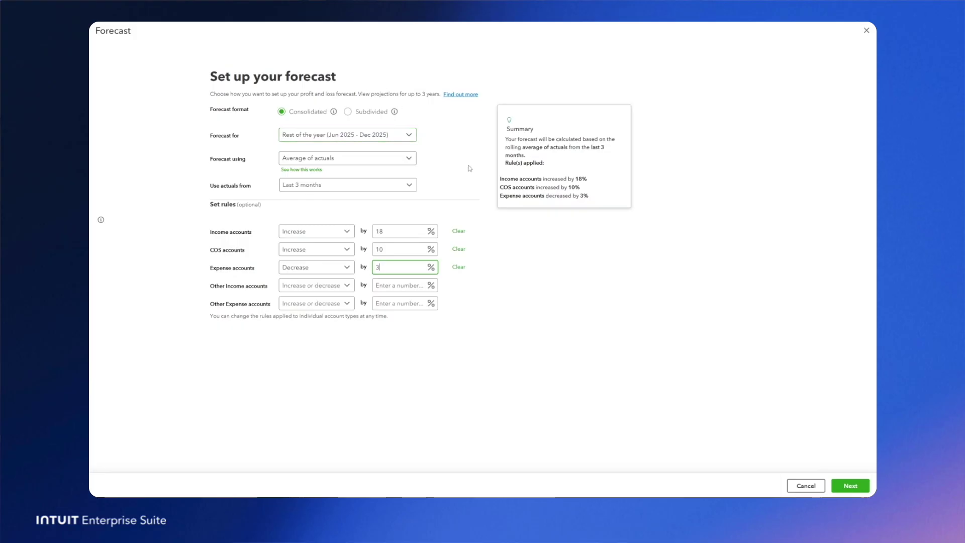
Change the income accounts rule to a 22% increase.
click(401, 232)
key(BackSpace)
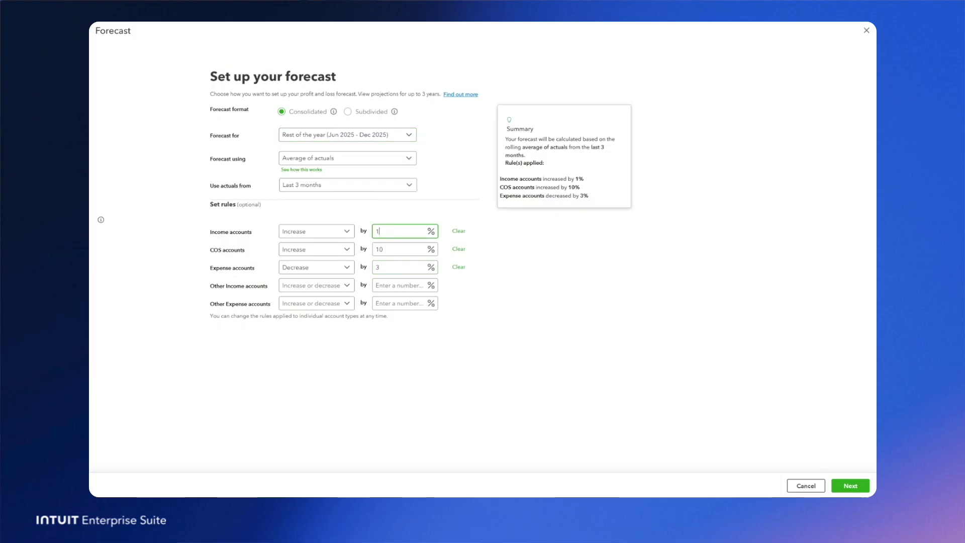
key(BackSpace)
text(22)
Change the COS accounts increase to 9% and re-enter 3% as the expense accounts decrease.
click(401, 250)
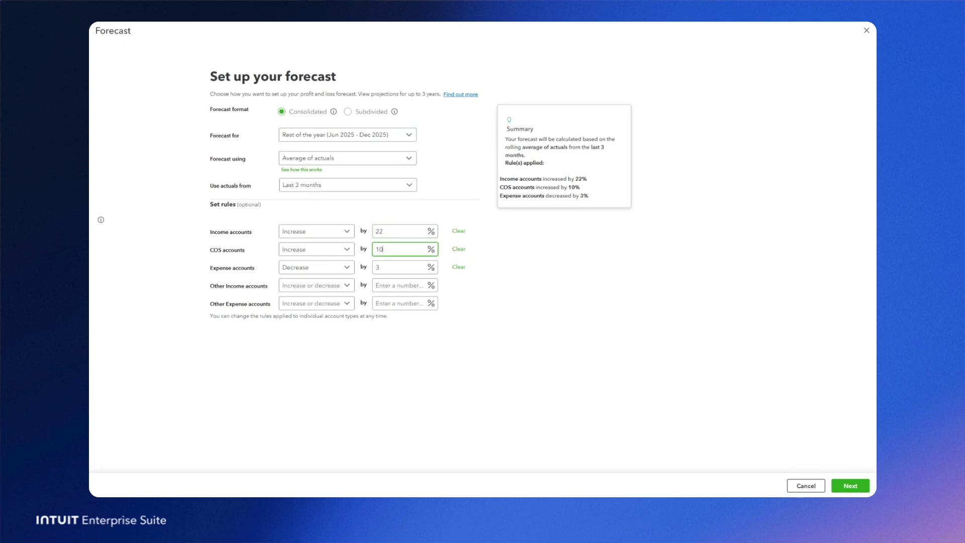
key(BackSpace)
key(BackSpace)
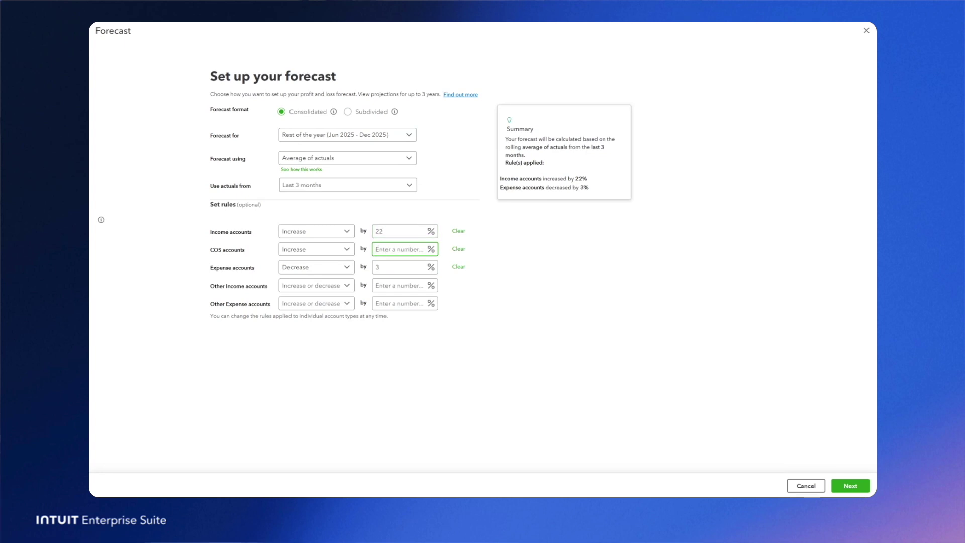
text(9)
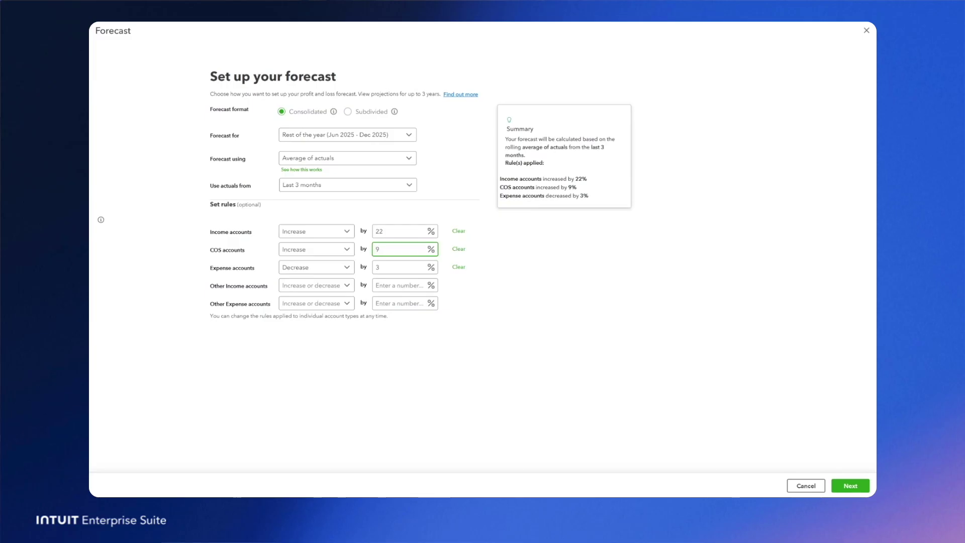
key(Tab)
text(3)
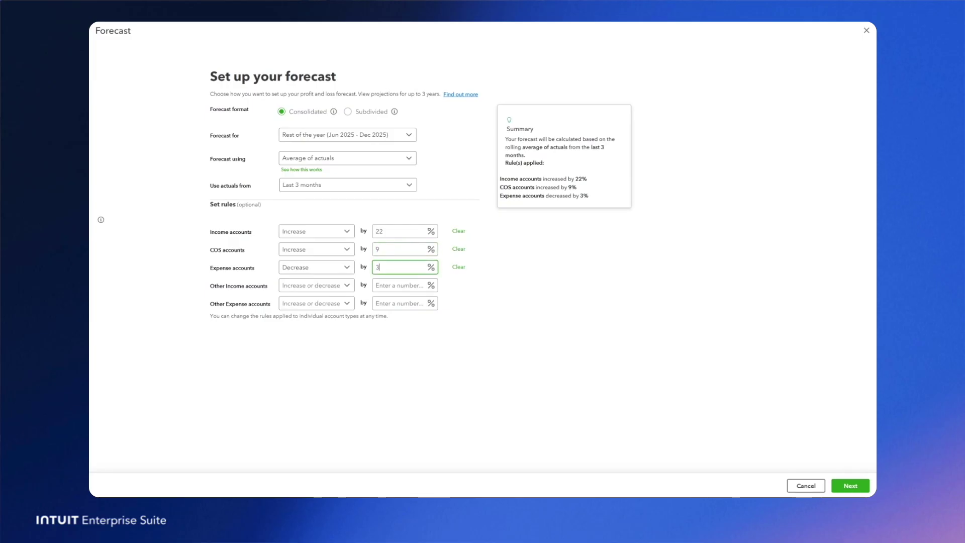